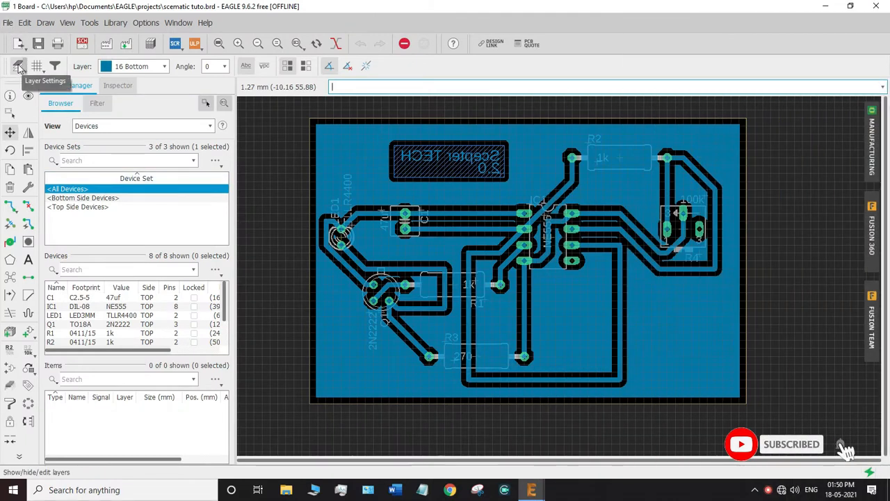
Hide the Top and Bottom copper layers in the board's layer visibility settings.
left_click(13, 66)
left_click_drag(60, 12, 162, 11)
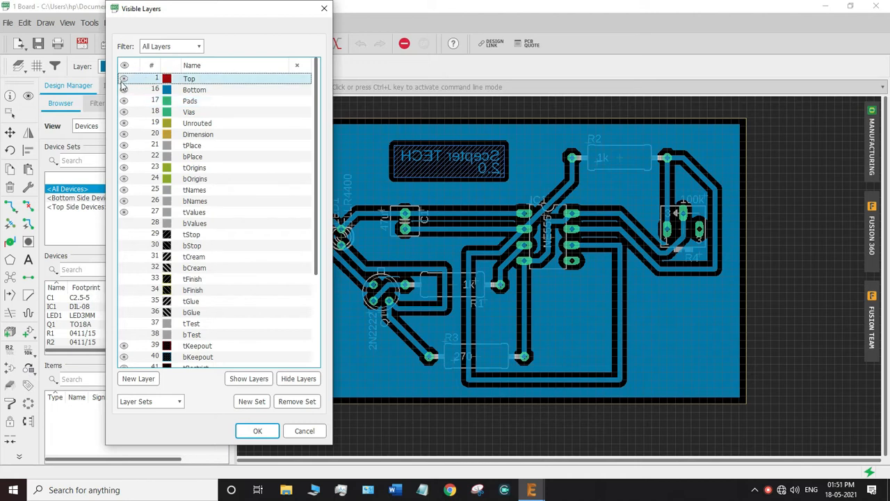
left_click(123, 79)
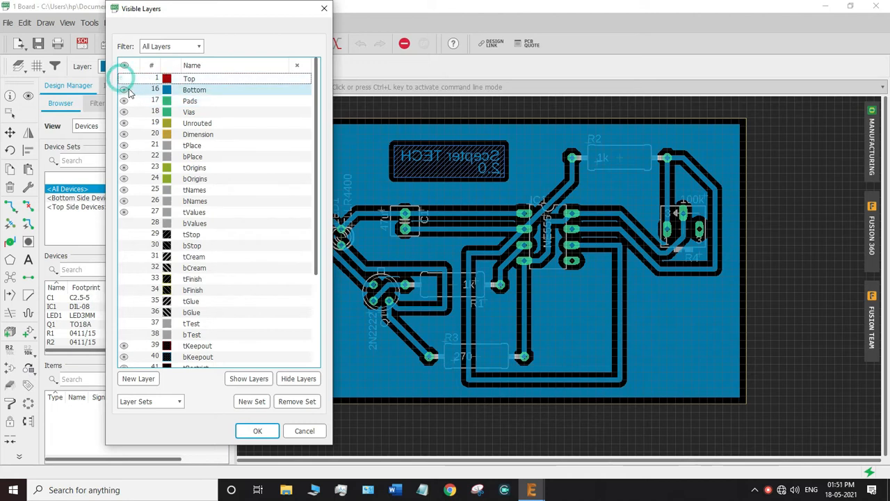
left_click(124, 92)
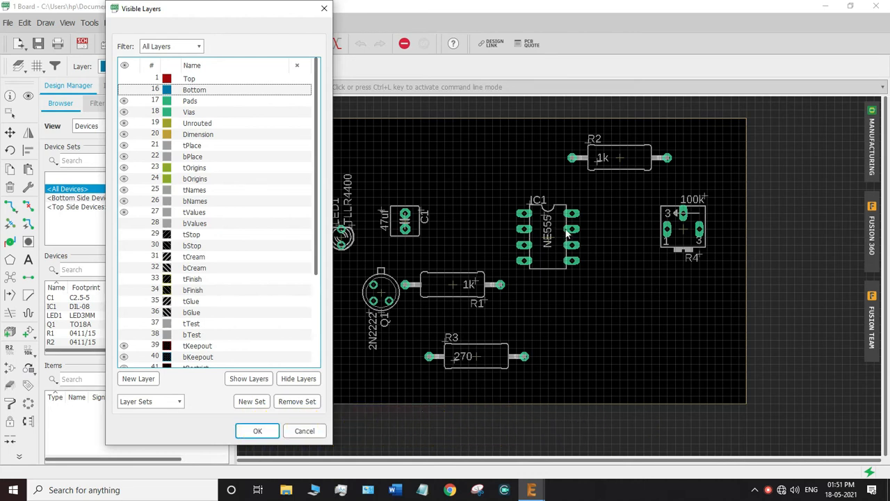
Hide the Vias and Unrouted layers, and toggle the Pads and Dimension layers off and back on.
left_click(124, 102)
left_click(123, 102)
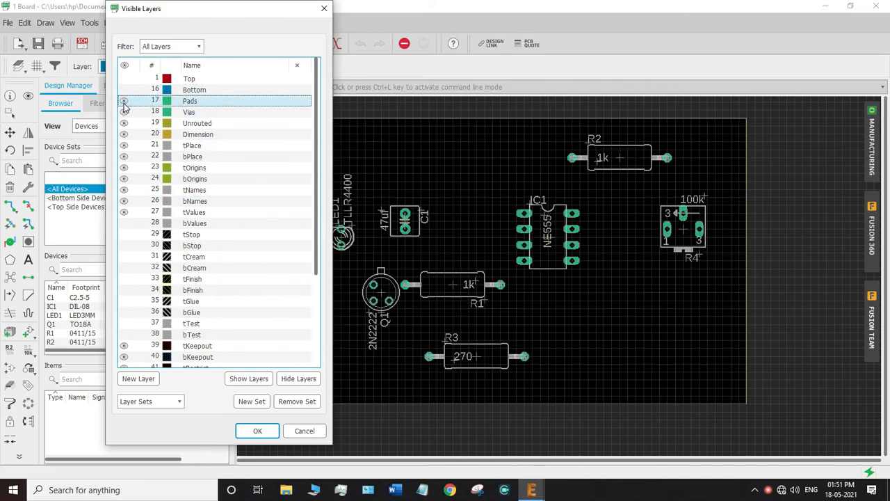
left_click(124, 112)
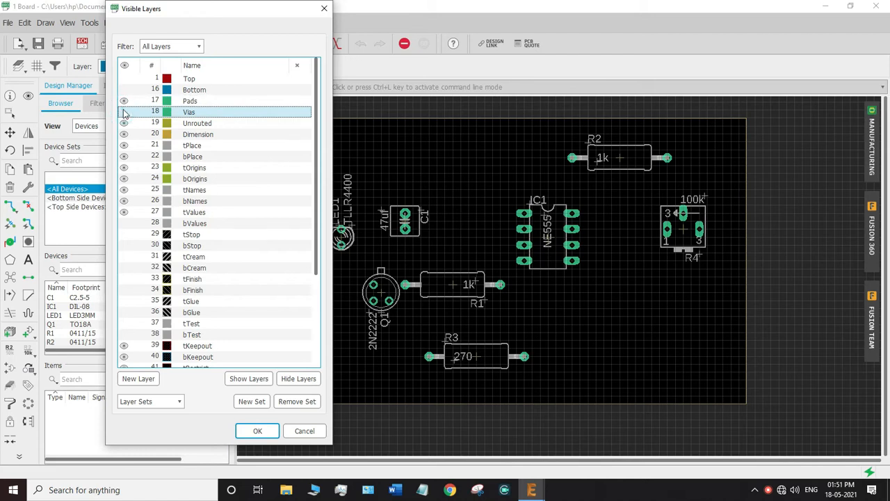
left_click(124, 124)
left_click(124, 134)
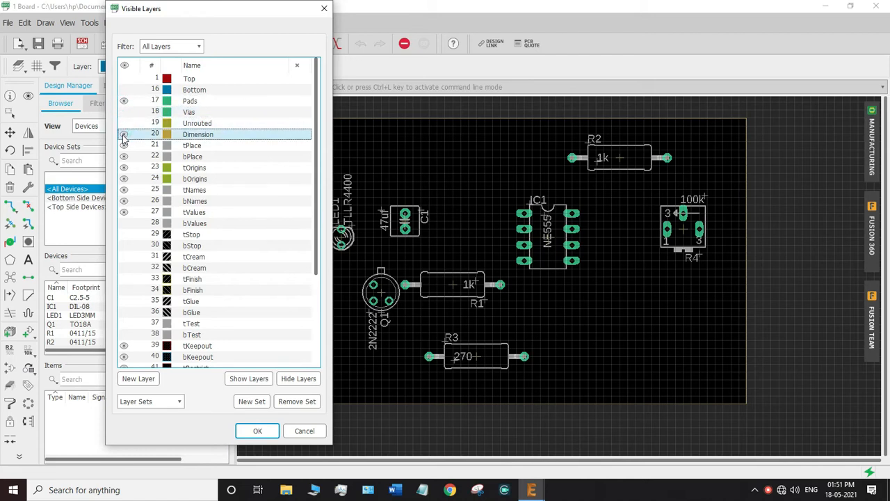
left_click(123, 135)
Hide the tPlace layer with the component outlines, and toggle the bPlace layer off and back on.
left_click(123, 145)
left_click(124, 145)
left_click(124, 146)
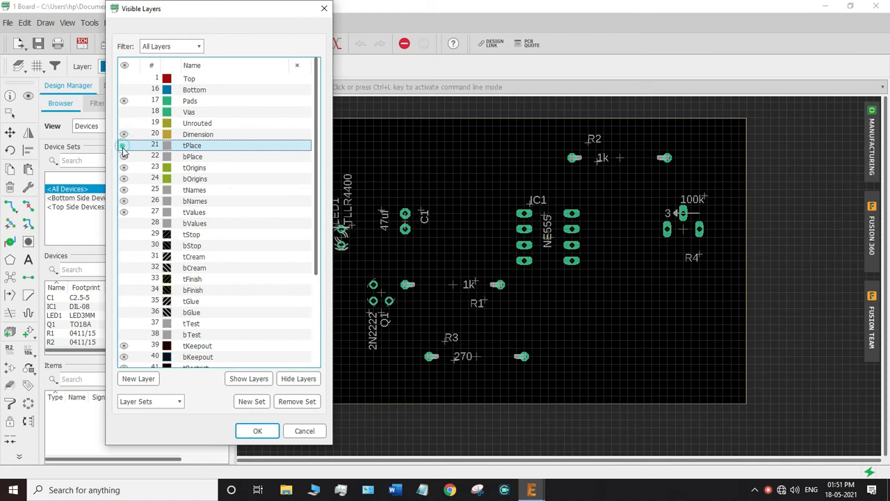
left_click(124, 157)
left_click(123, 161)
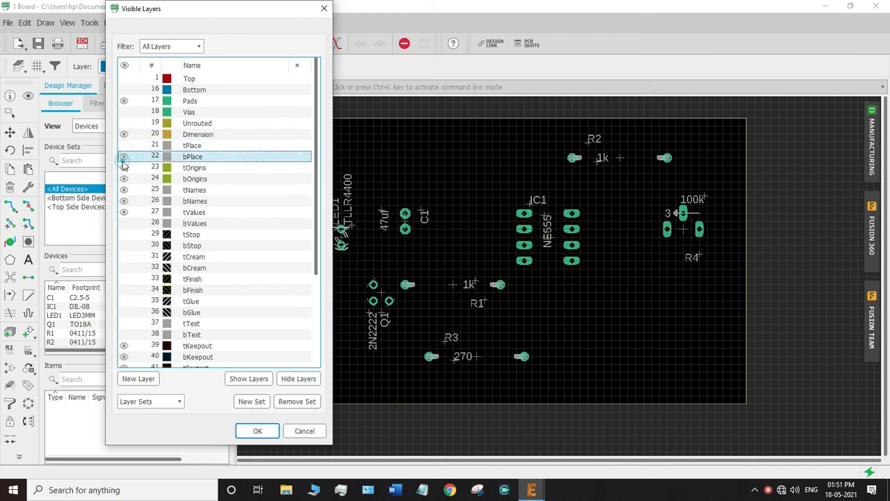
Hide the tOrigins and bOrigins layers in the list of visible layers.
left_click(125, 168)
left_click(125, 167)
left_click(125, 169)
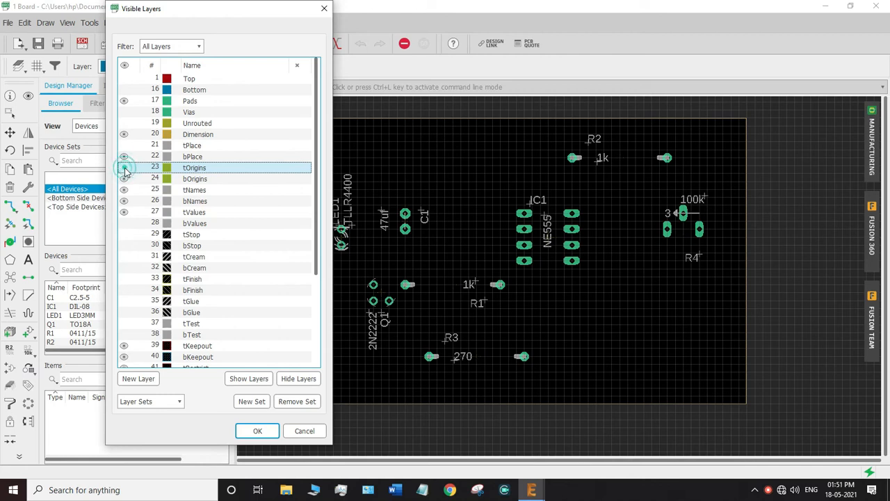
left_click(124, 180)
left_click(125, 179)
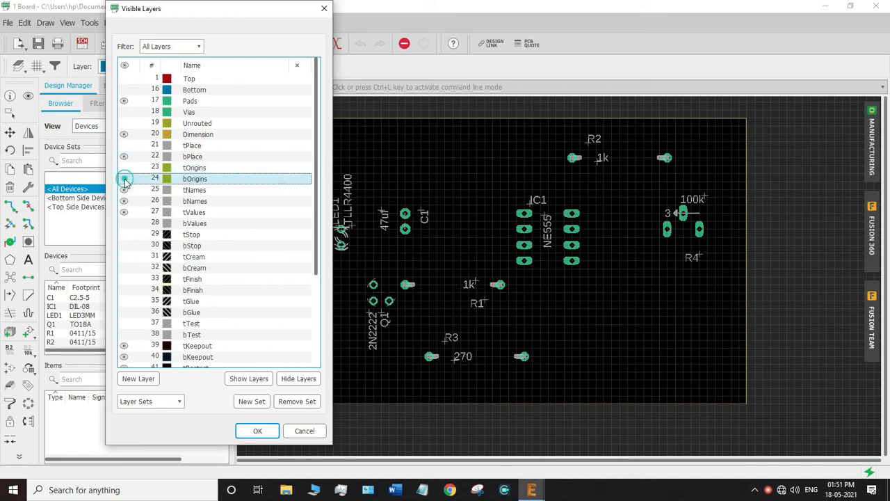
Hide the tNames and tValues layers so the board shows no component labels.
left_click(124, 190)
left_click(124, 190)
left_click(124, 190)
left_click(123, 190)
left_click(124, 201)
left_click(125, 201)
left_click(125, 201)
left_click(125, 213)
left_click(125, 212)
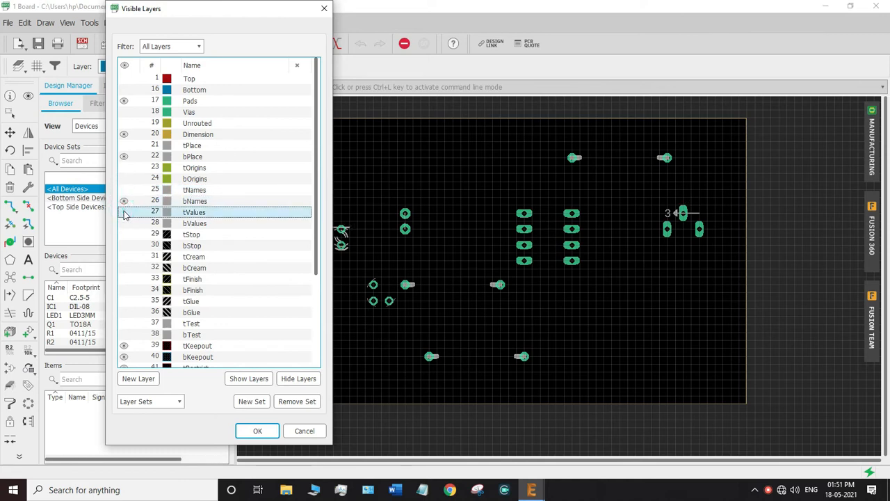
Hide the bNames and bPlace layers in the visible layers list.
left_click(124, 201)
left_click(124, 201)
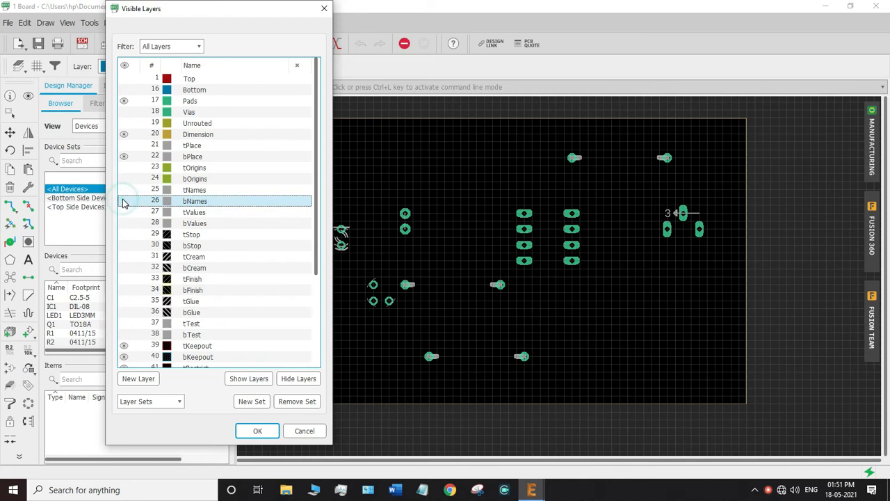
left_click(123, 201)
left_click(124, 157)
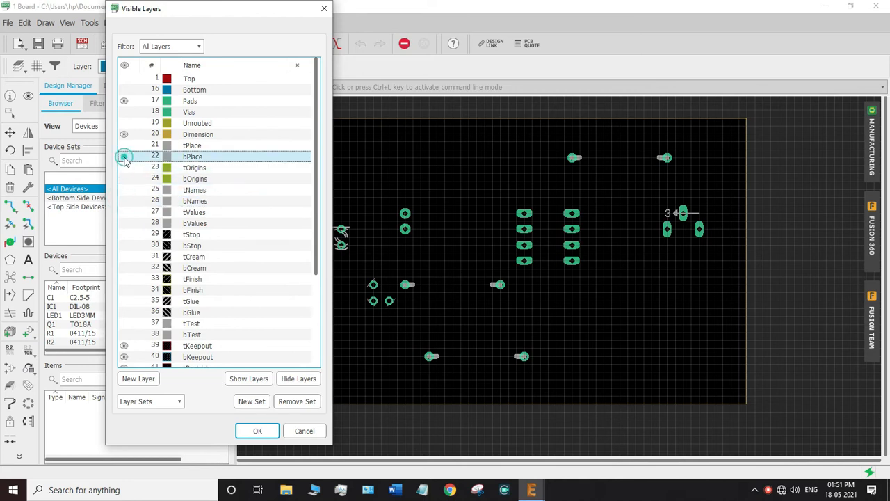
Show the Bottom layer together with Pads and Dimension, and apply the layer visibility settings.
scroll(127, 350, "down", 3)
scroll(127, 349, "down", 1)
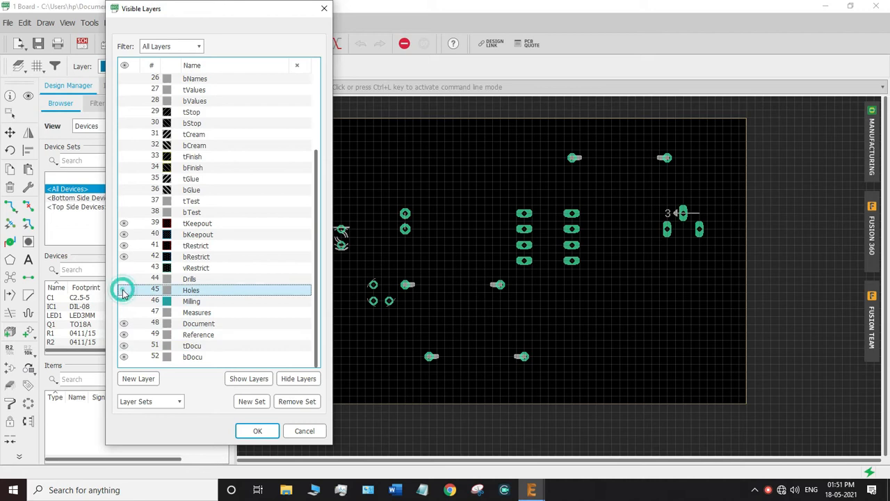
scroll(160, 261, "up", 4)
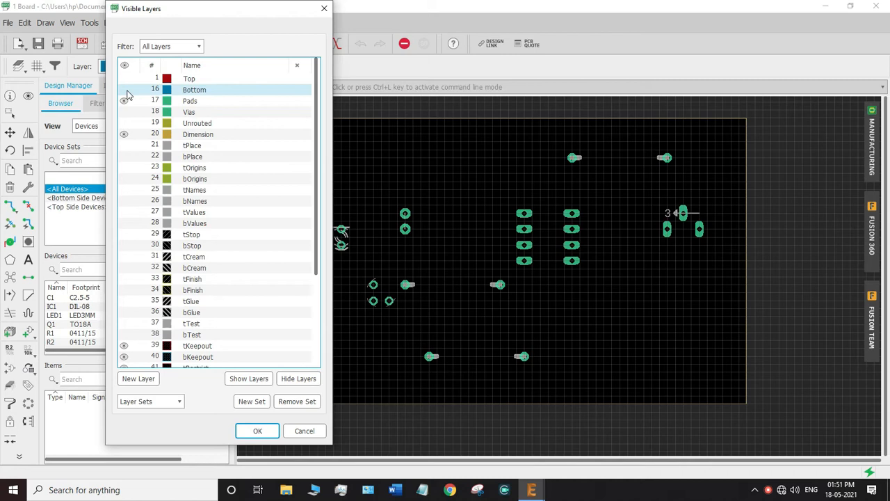
mouse_move(194, 16)
left_mouse_down()
mouse_move(109, 30)
mouse_move(211, 24)
left_mouse_up()
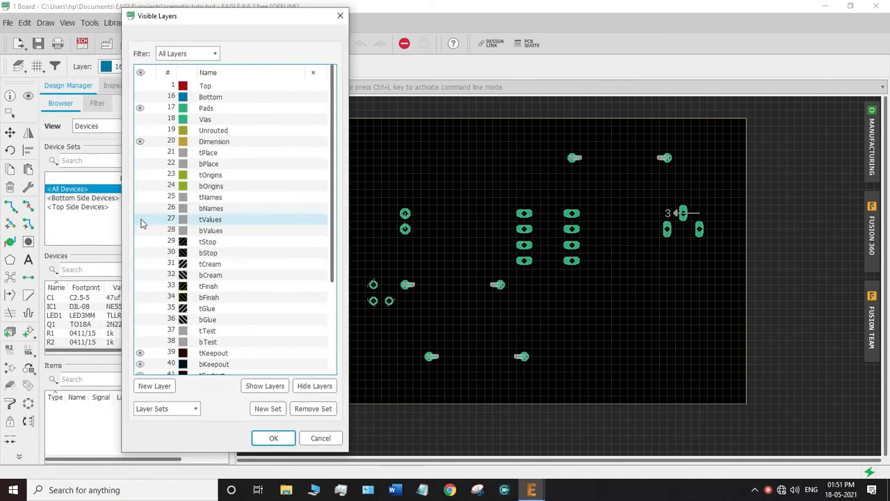
scroll(141, 222, "down", 4)
scroll(145, 271, "up", 5)
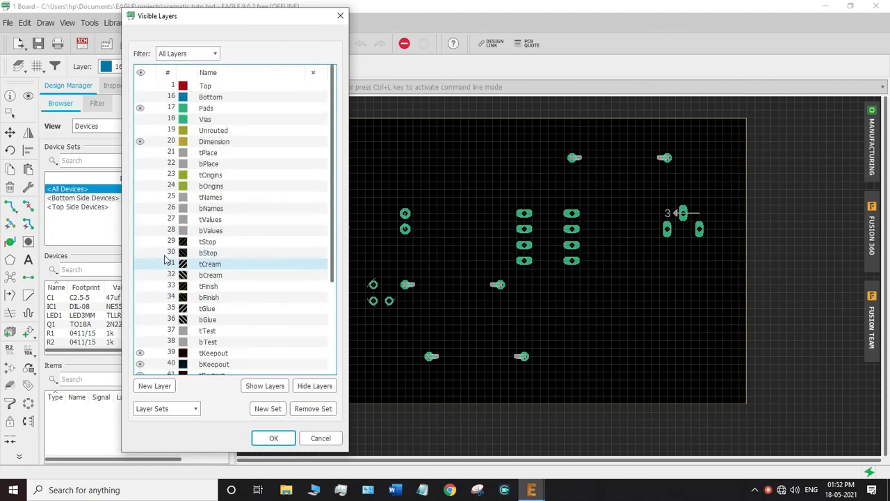
left_click(141, 97)
left_click(140, 108)
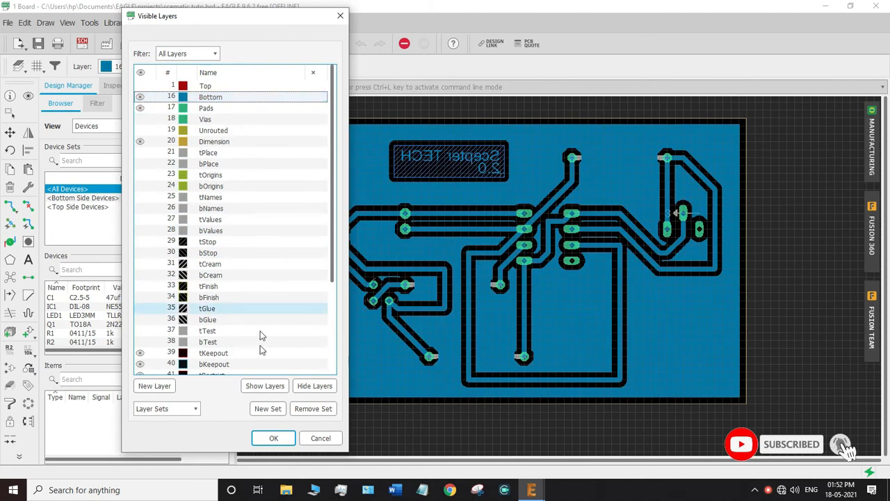
left_click(272, 438)
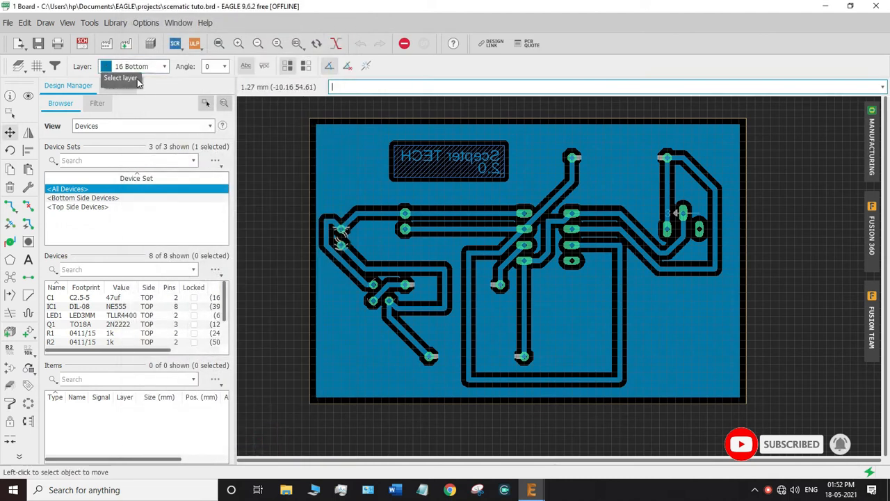
left_click(7, 23)
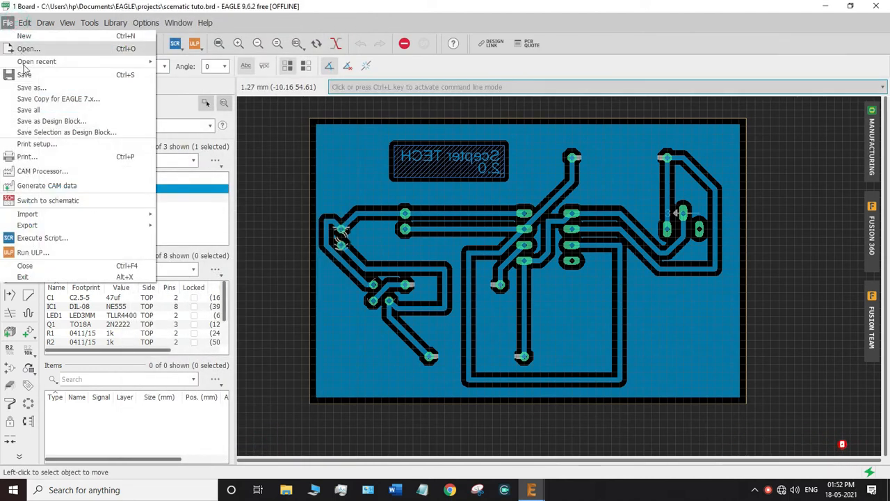
mouse_move(48, 224)
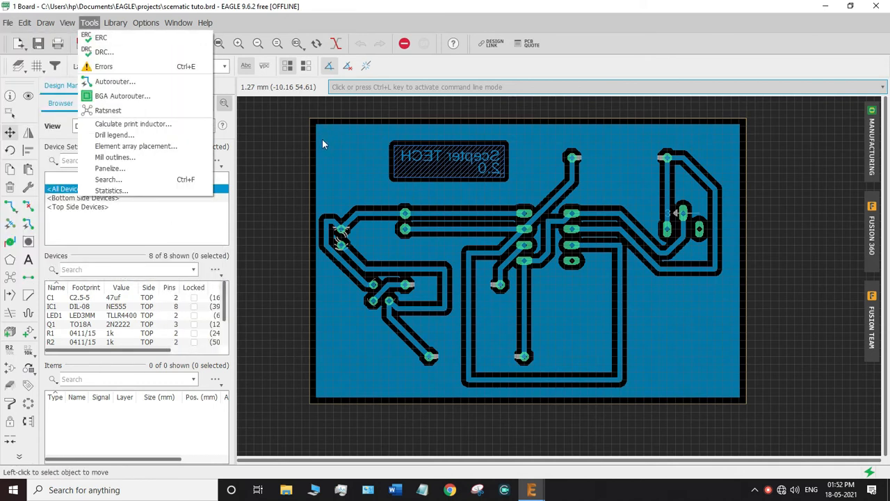
left_click(265, 147)
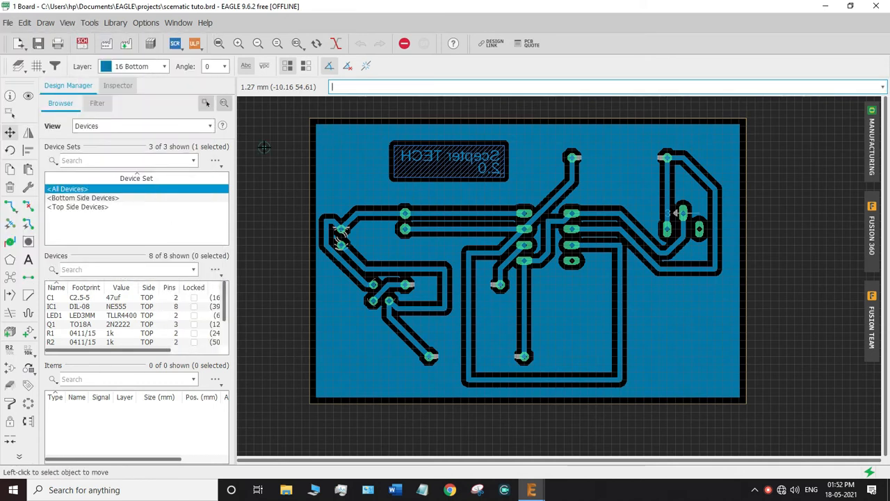
Set up the board print with Mirror turned off, Black turned on and Caption turned off.
left_click(58, 44)
left_click_drag(203, 15, 332, 39)
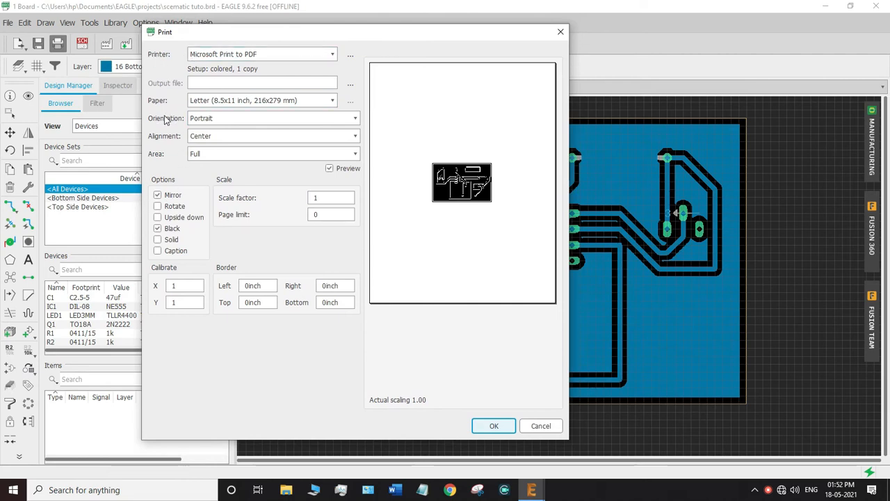
left_click(158, 196)
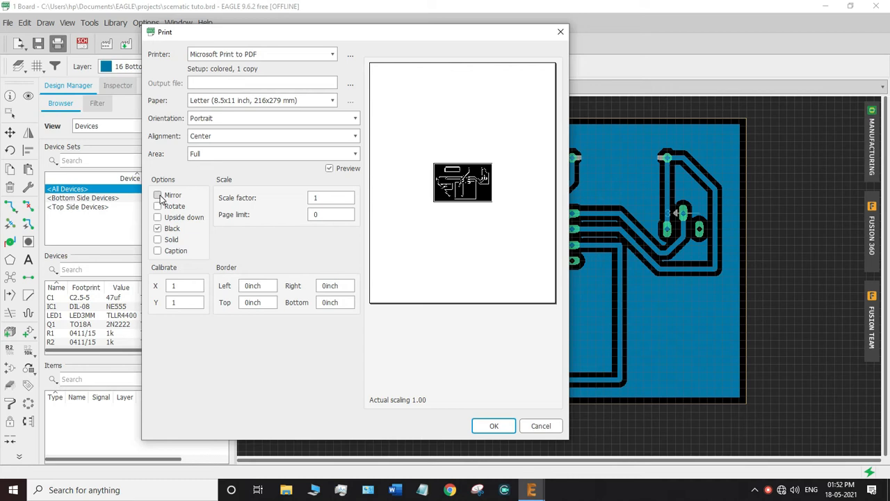
left_click(158, 232)
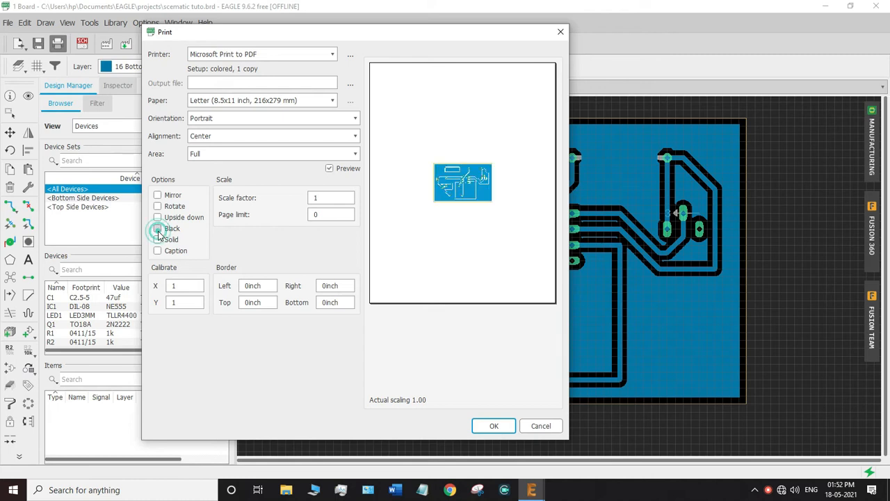
left_click(158, 232)
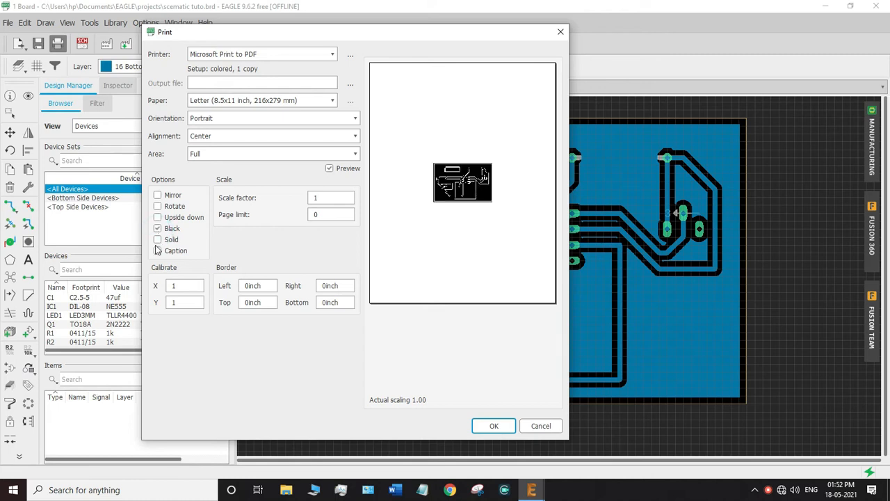
left_click(157, 250)
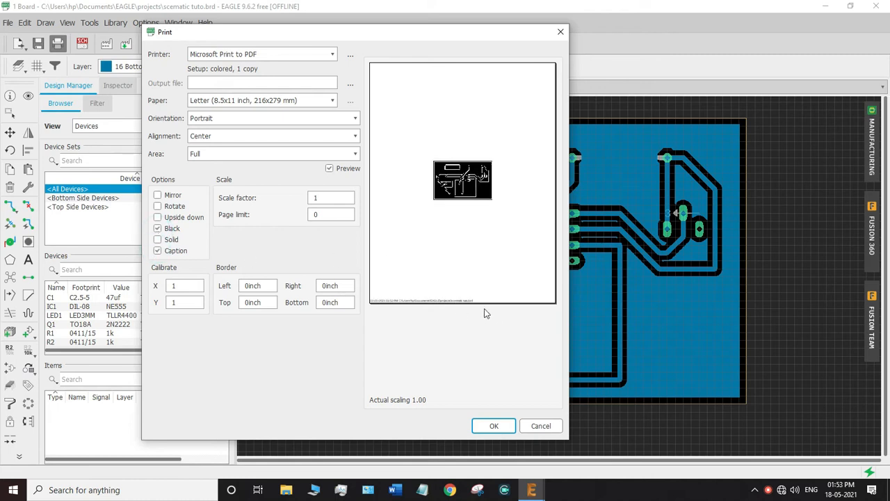
left_click(158, 251)
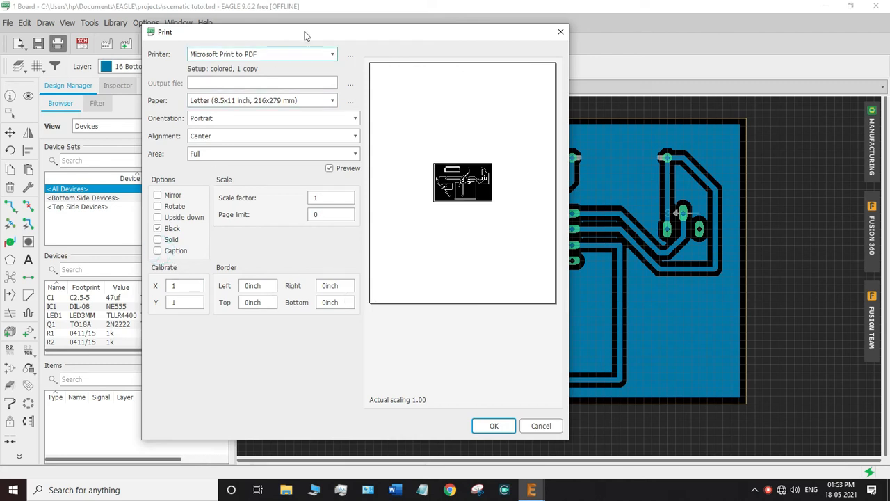
Print the bottom layer to a PDF document named "timer bottom" in the EAGLE projects folder.
left_click(479, 426)
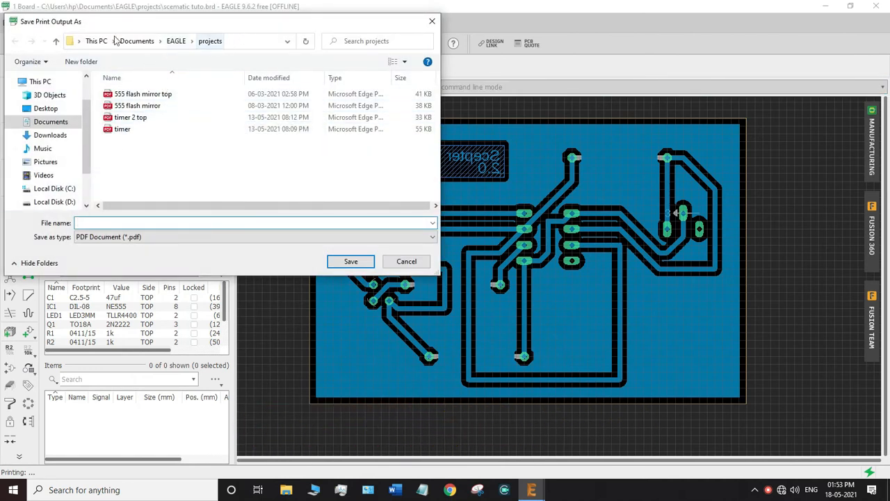
left_click(126, 223)
type("ti")
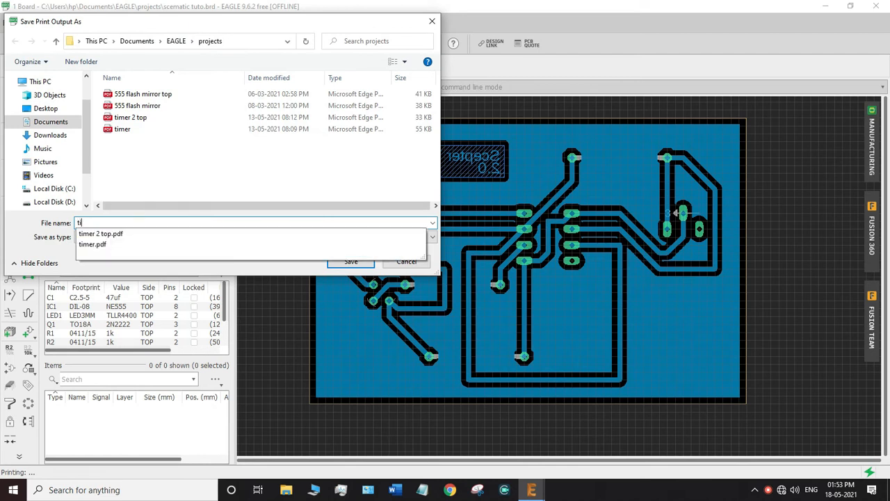
left_click(121, 249)
left_click(102, 247)
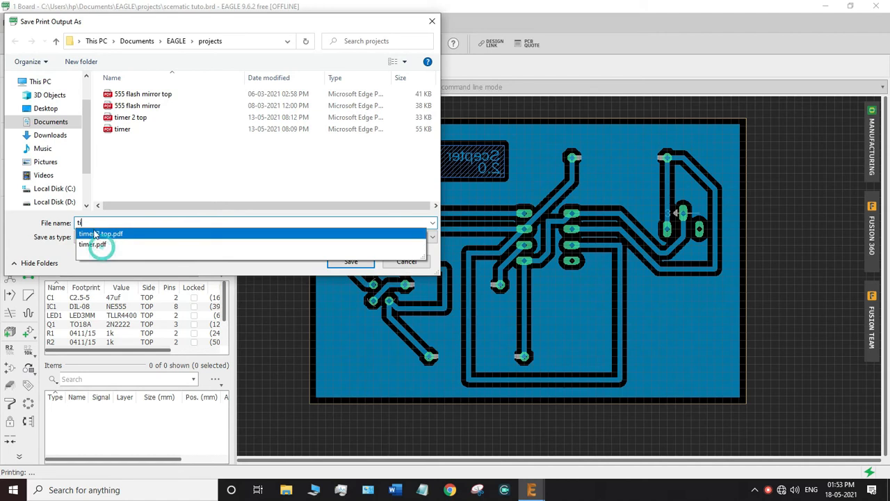
left_click(94, 245)
left_click(110, 222)
key("BackSpace")
key("BackSpace")
key("BackSpace")
key("BackSpace")
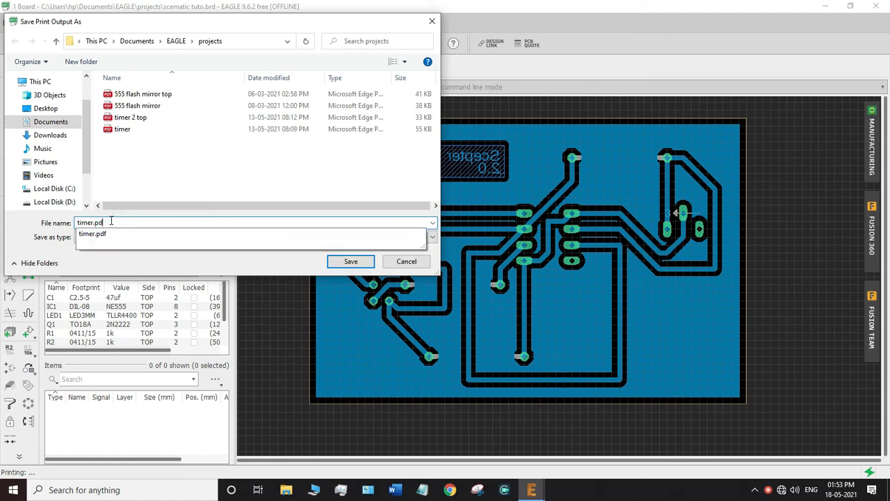
type("bo")
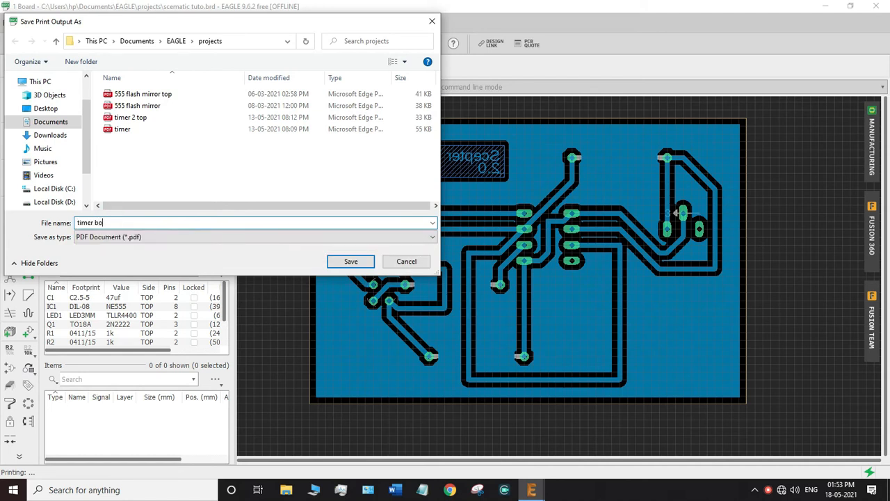
type("ttom")
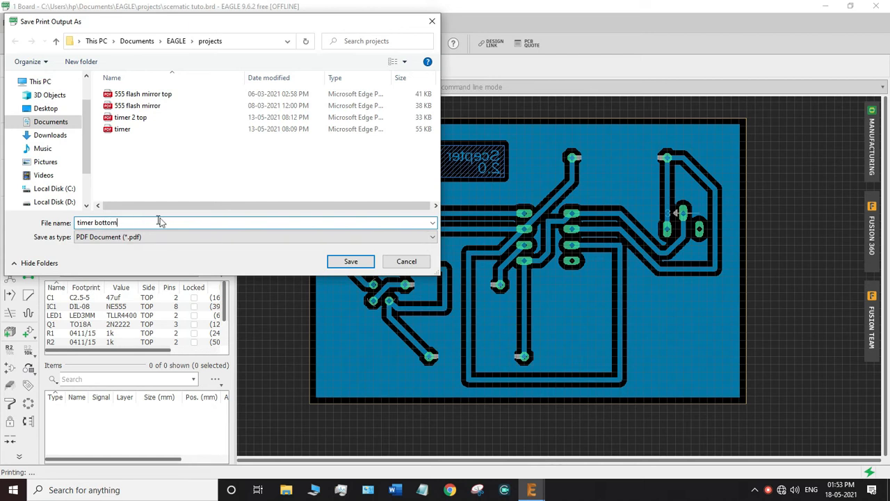
left_click(350, 262)
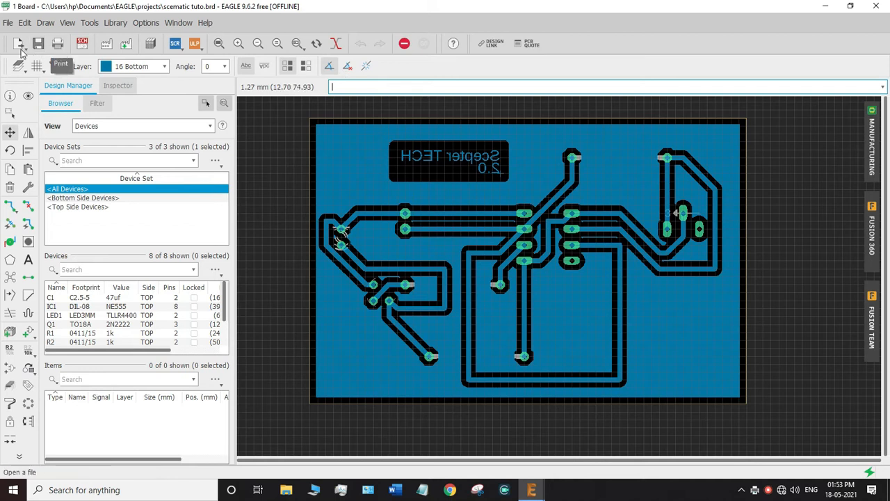
Show the Top layer and hide the Bottom and Pads layers in the visible layers list.
left_click(19, 66)
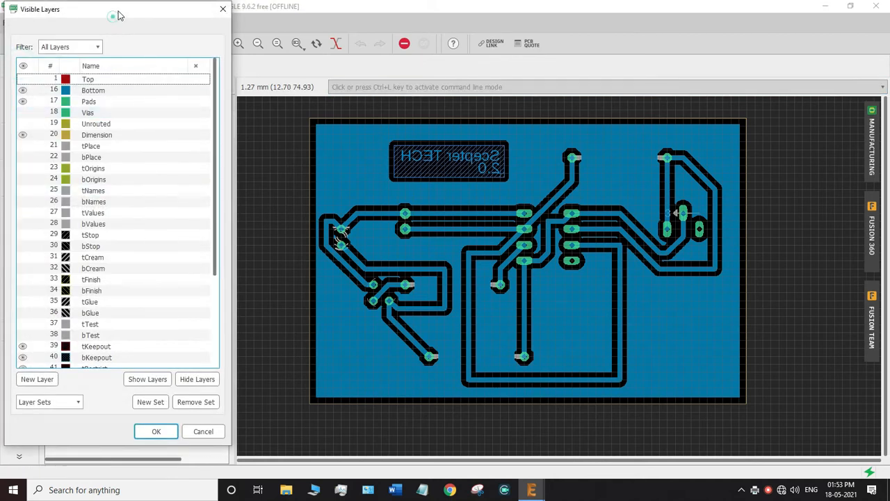
left_click_drag(116, 17, 205, 16)
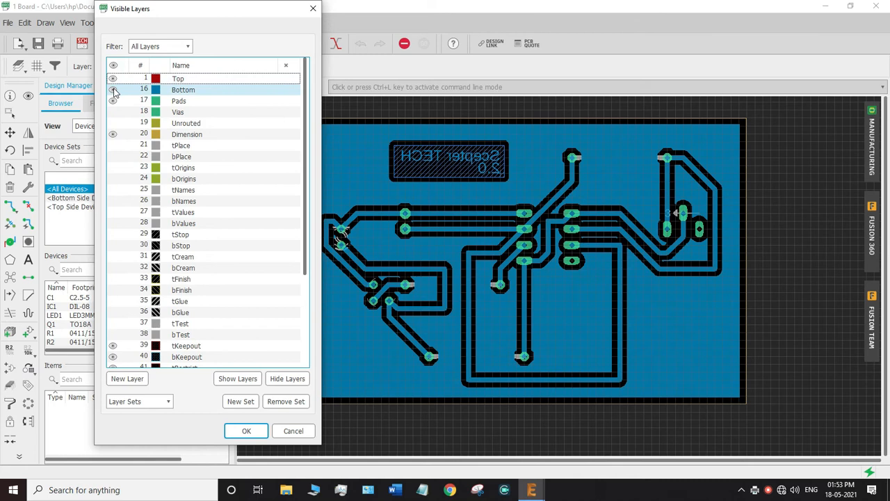
left_click(114, 90)
double_click(114, 103)
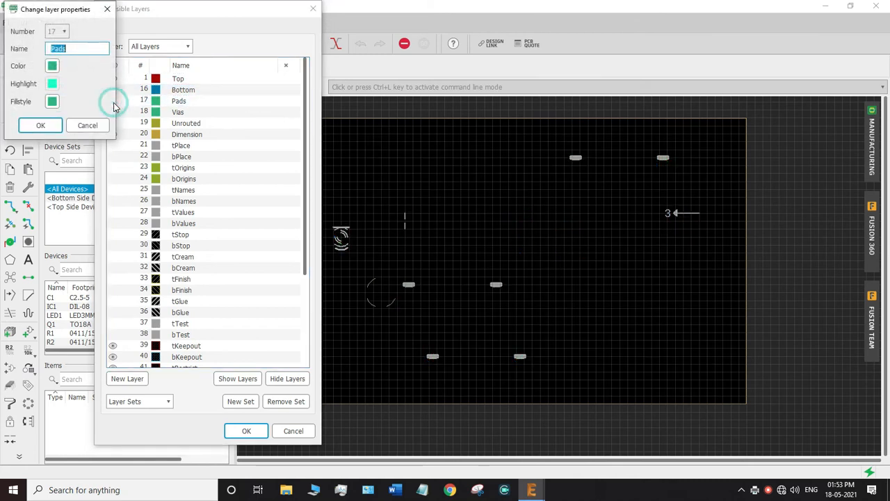
left_click(87, 125)
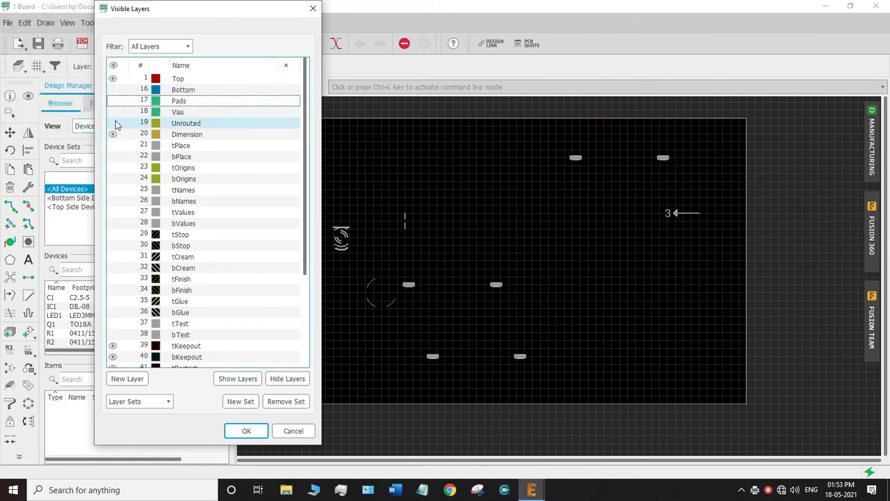
Show the tPlace, bPlace, tOrigins, bOrigins, bNames and tValues layers with tNames hidden, and apply the visibility settings.
left_click(114, 145)
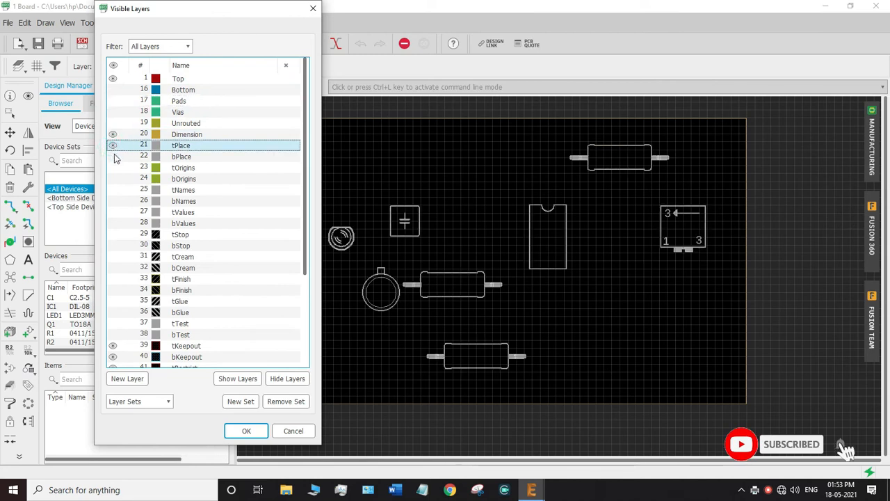
left_click(114, 155)
left_click(113, 168)
left_click(115, 178)
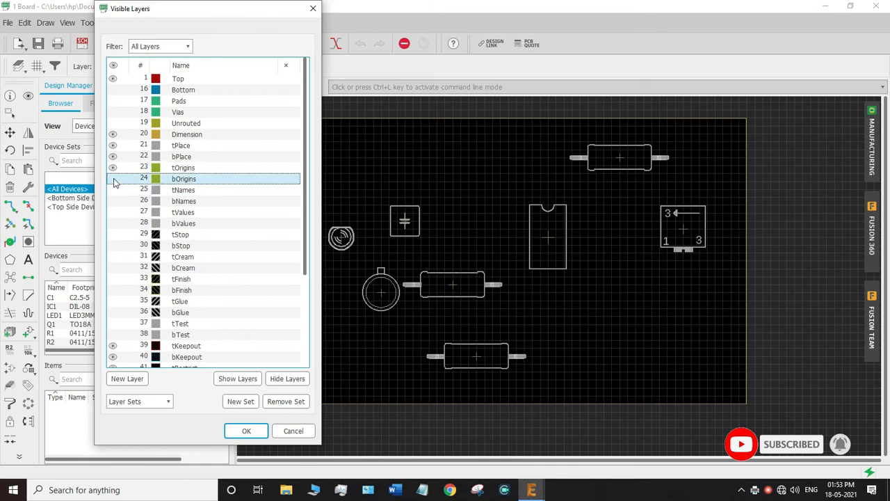
left_click(113, 189)
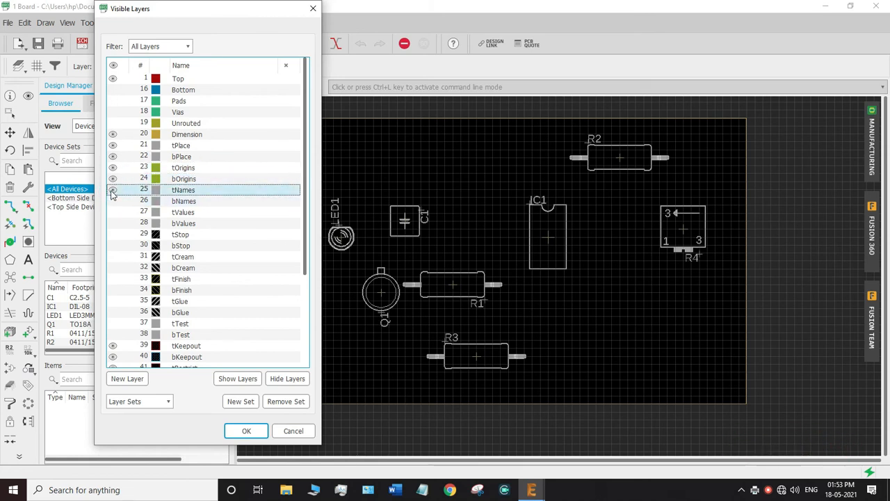
left_click(114, 202)
left_click(113, 212)
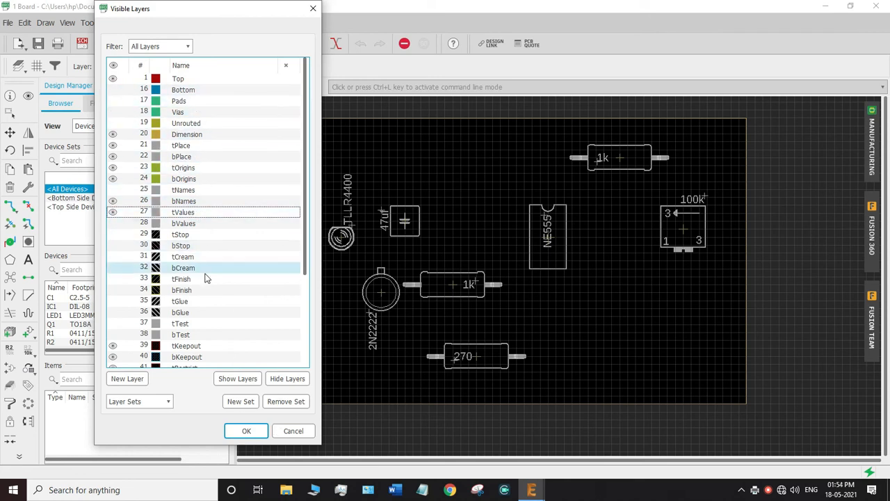
left_click(245, 430)
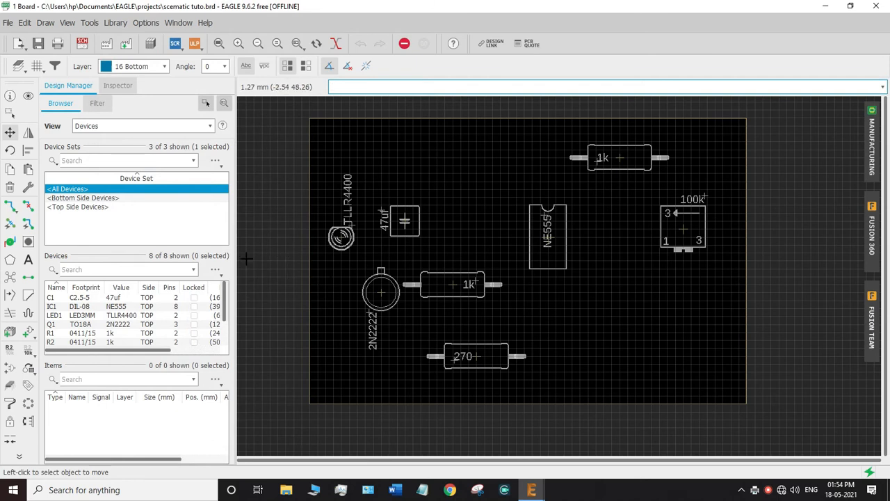
Show the Pads layer as well, keep Vias hidden, and apply the layer visibility settings.
left_click(17, 67)
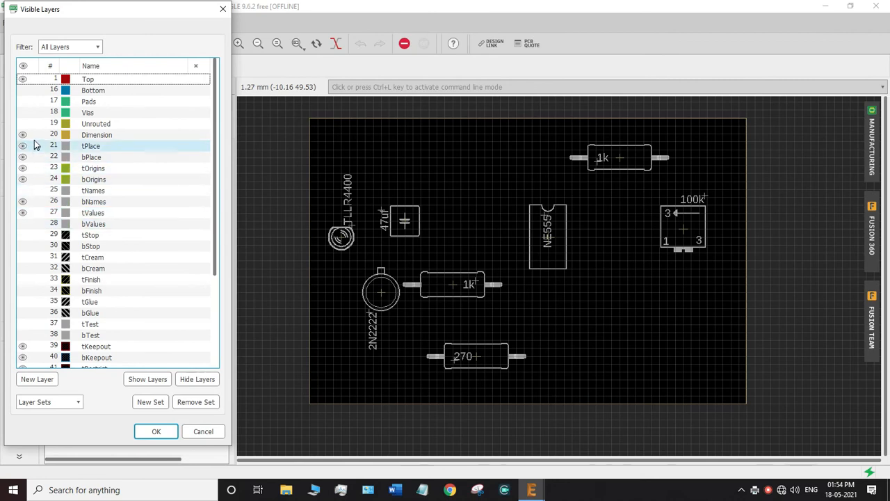
left_click(23, 112)
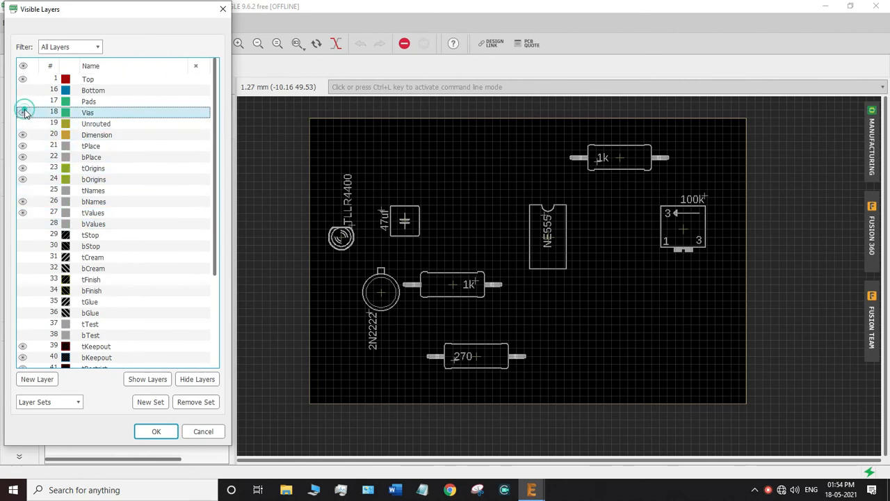
left_click(23, 101)
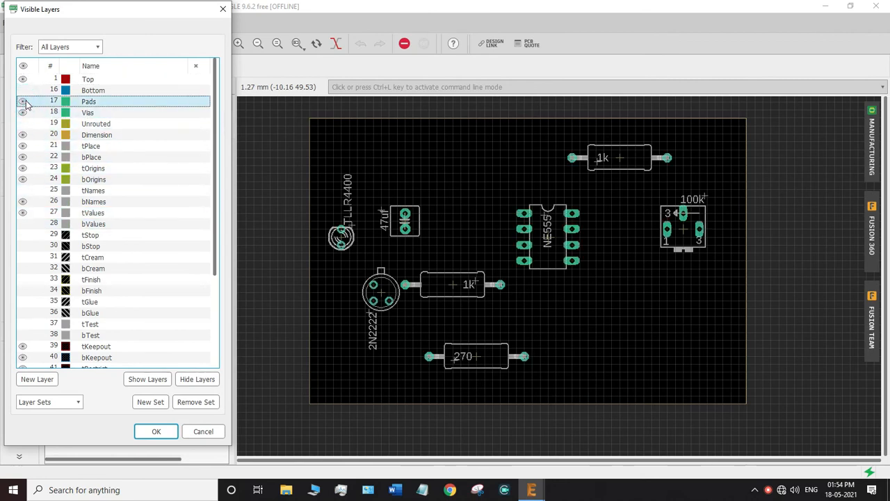
left_click(23, 113)
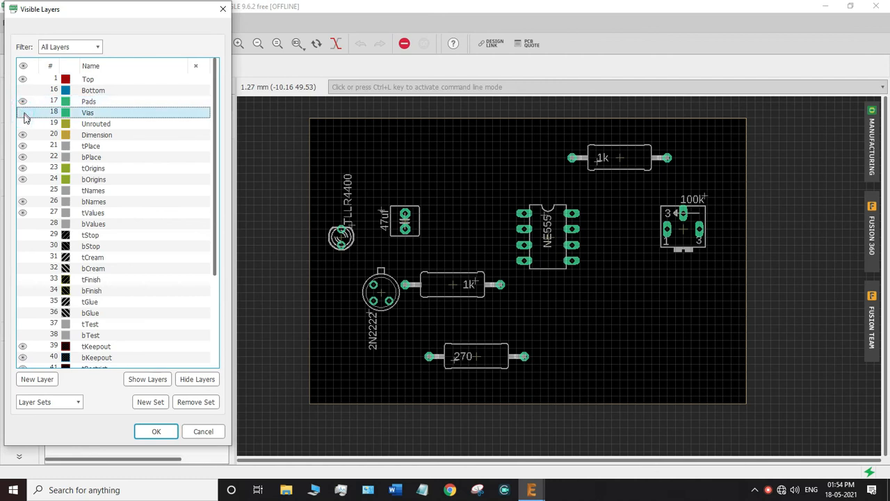
left_click(149, 430)
Print the component layout to Microsoft Print to PDF with Mirror turned on.
left_click(61, 48)
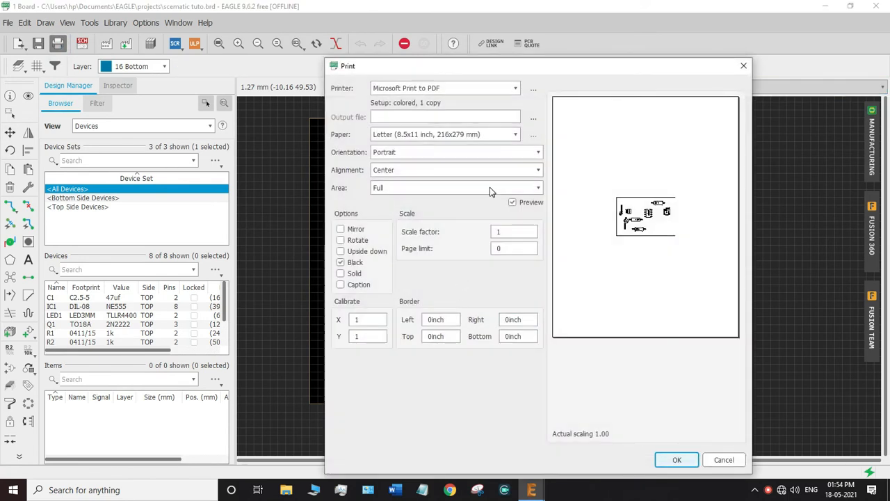
left_click_drag(511, 67, 477, 71)
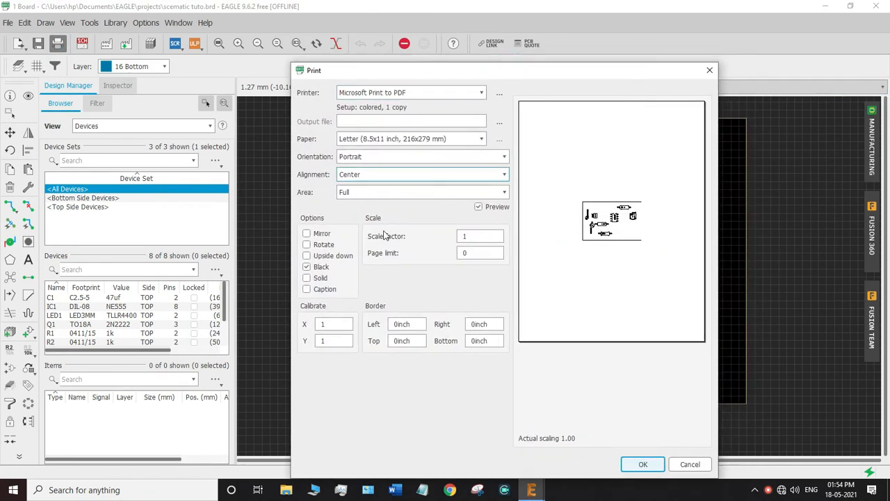
left_click(308, 234)
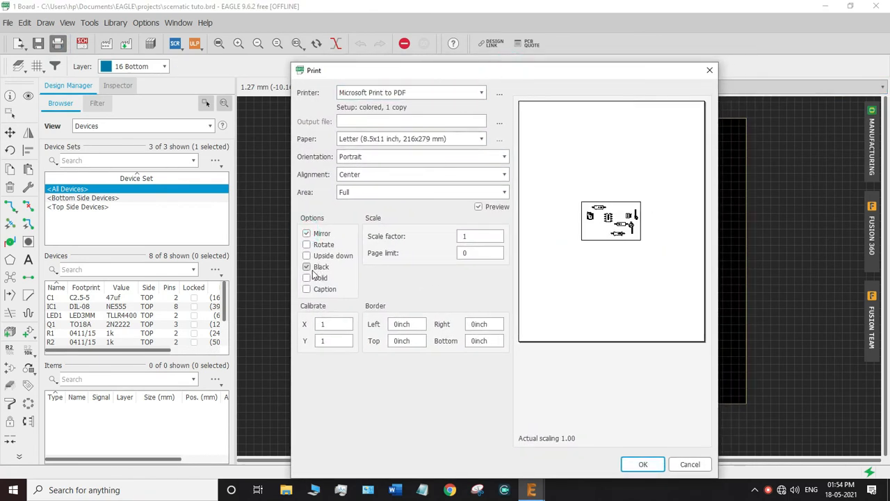
left_click(643, 464)
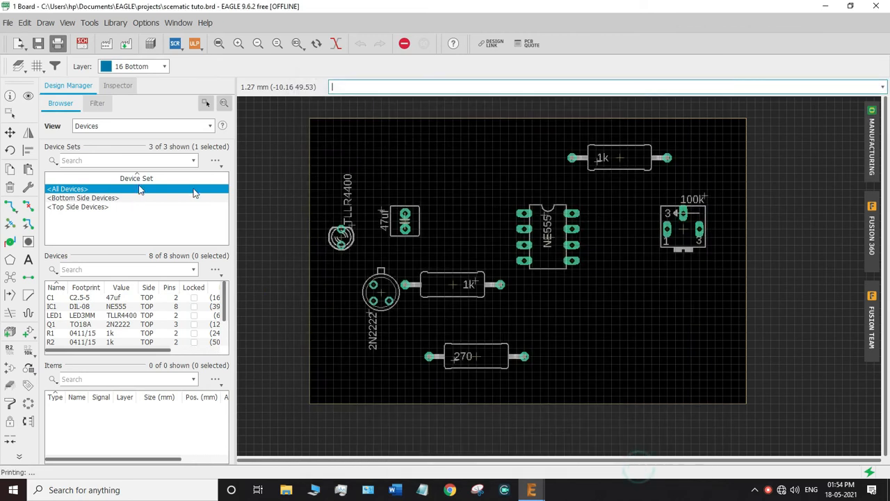
Save the print output as a PDF named "timer top" in the EAGLE projects folder, copying the folder path.
left_click(136, 140)
double_click(110, 222)
key("BackSpace")
type("timer top")
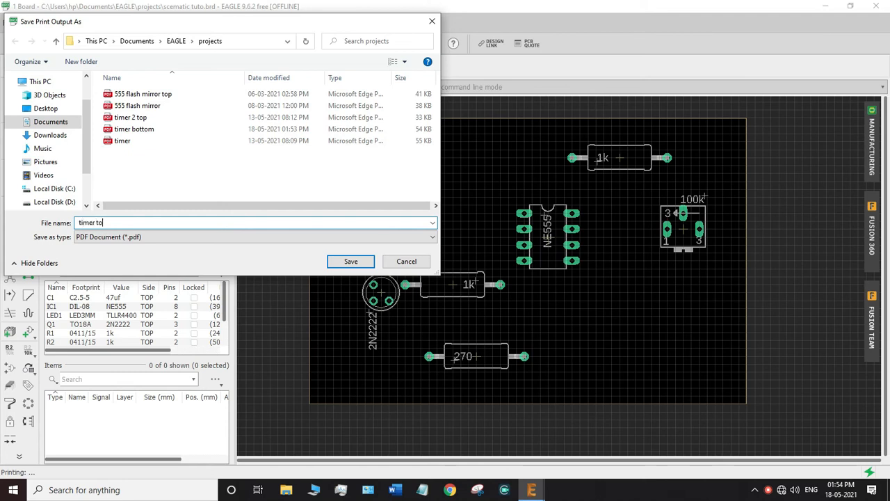
left_click(232, 41)
key("ctrl+c")
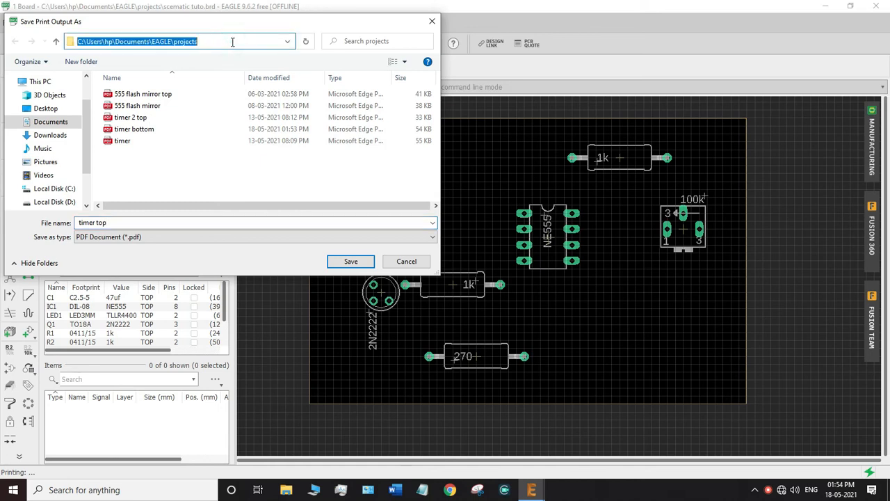
left_click(350, 261)
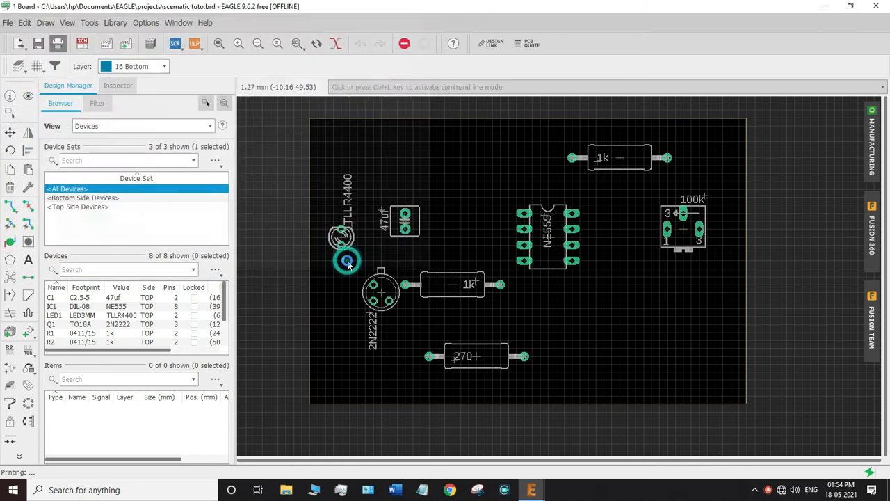
Switch to File Explorer and open the EAGLE projects folder using the copied path.
left_click(316, 490)
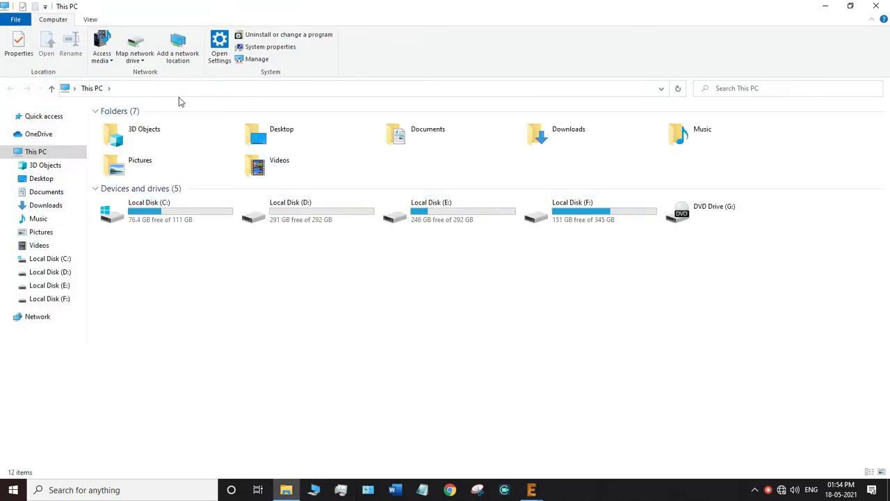
left_click(161, 89)
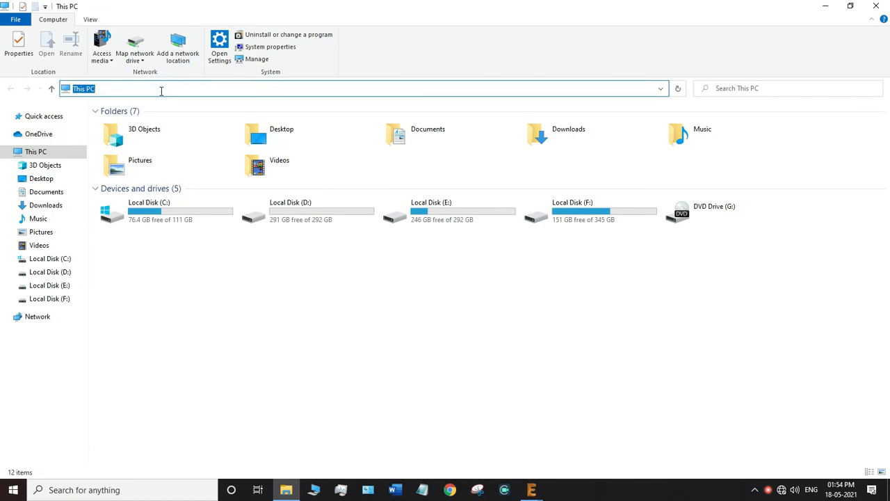
key("ctrl+v")
key("Return")
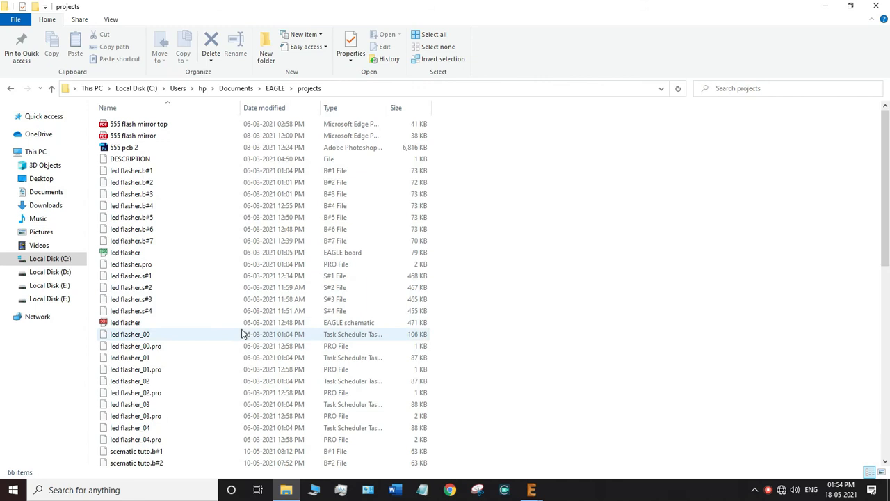
Open the "timer top" PDF, examine the mirrored component layout up close, and close the viewer.
scroll(243, 330, "down", 6)
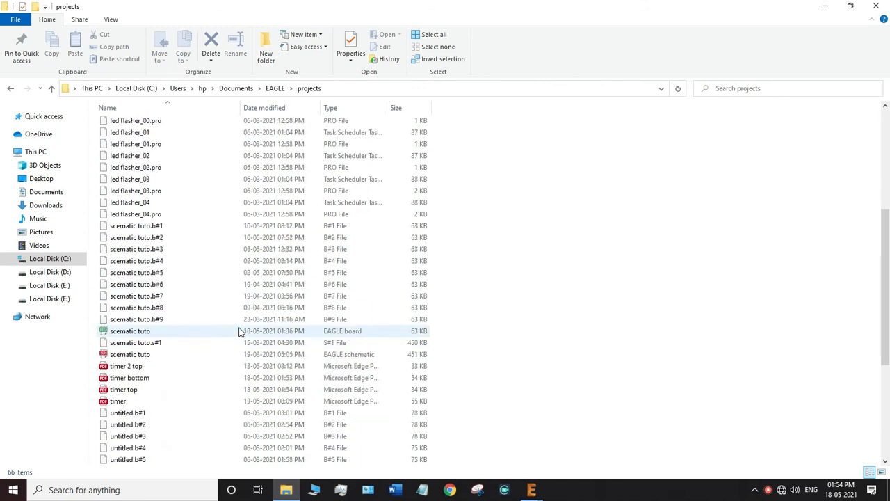
double_click(142, 393)
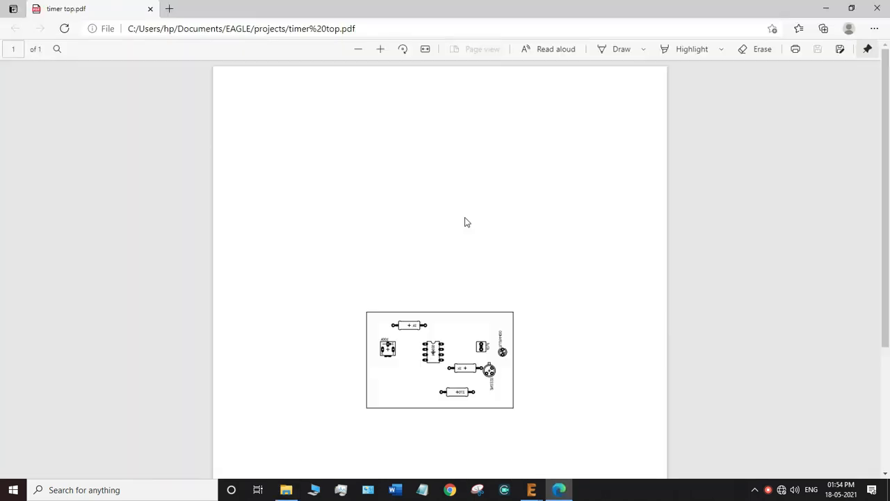
scroll(448, 393, "up", 3, "ctrl")
scroll(450, 402, "up", 2, "ctrl")
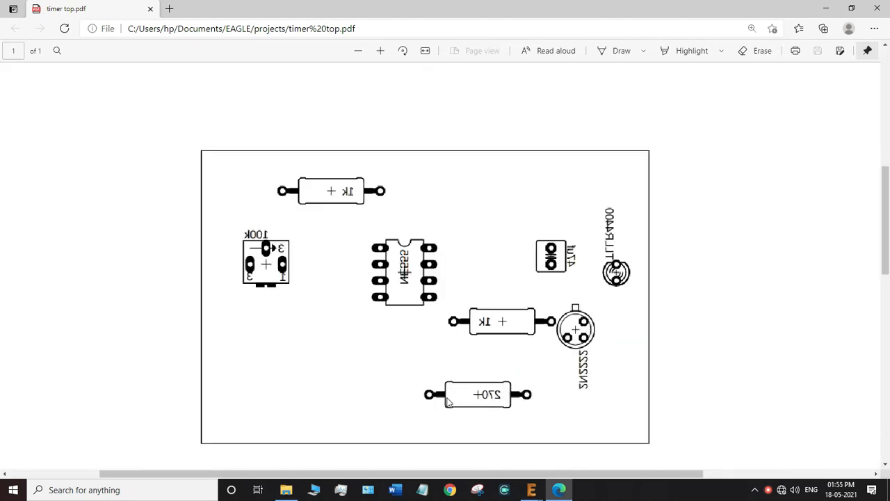
scroll(464, 352, "down", 1, "ctrl")
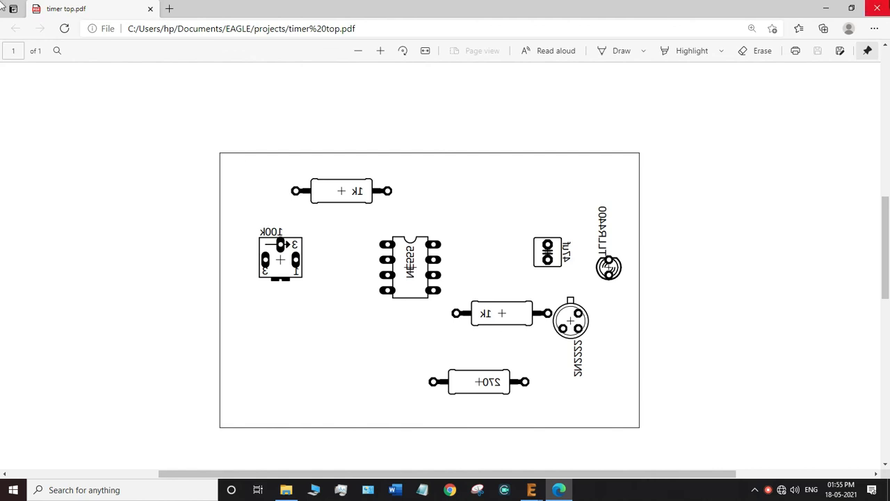
left_click(877, 8)
Open the "timer bottom" PDF and examine the printed copper tracks and pads up close.
double_click(153, 379)
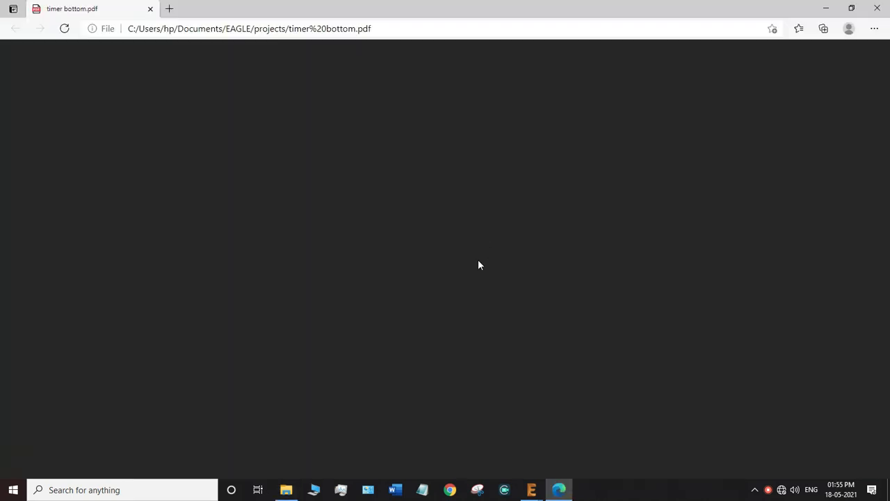
scroll(491, 338, "up", 5, "ctrl")
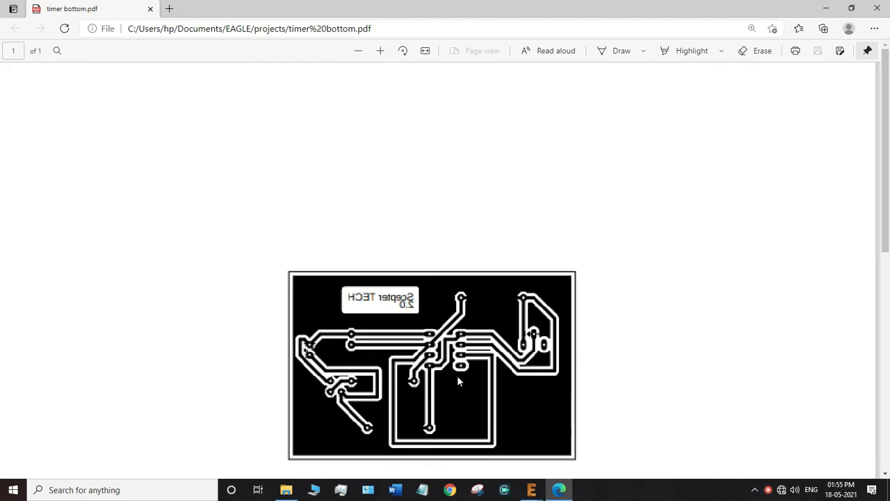
scroll(375, 451, "up", 2, "ctrl")
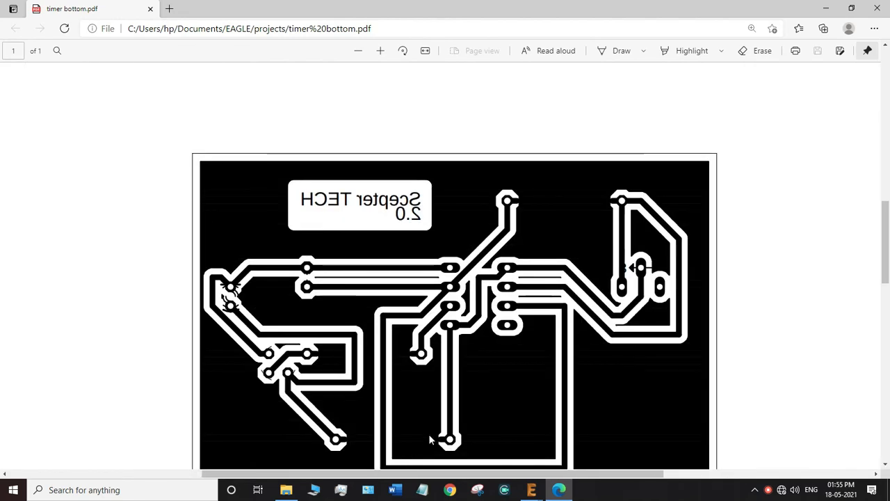
scroll(480, 382, "down", 3)
scroll(496, 358, "up", 3)
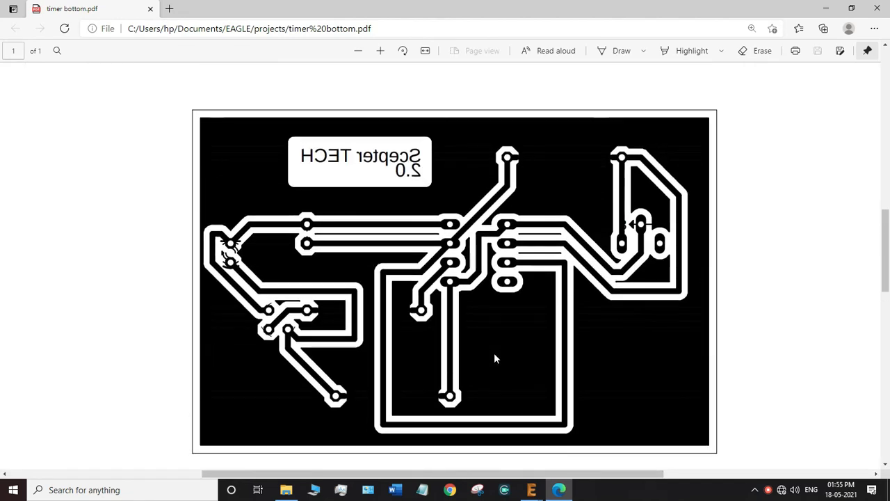
scroll(497, 359, "down", 1)
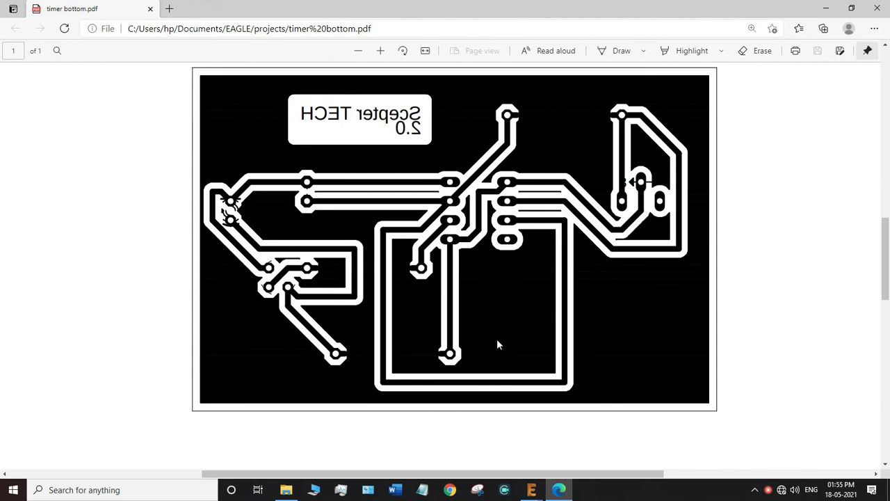